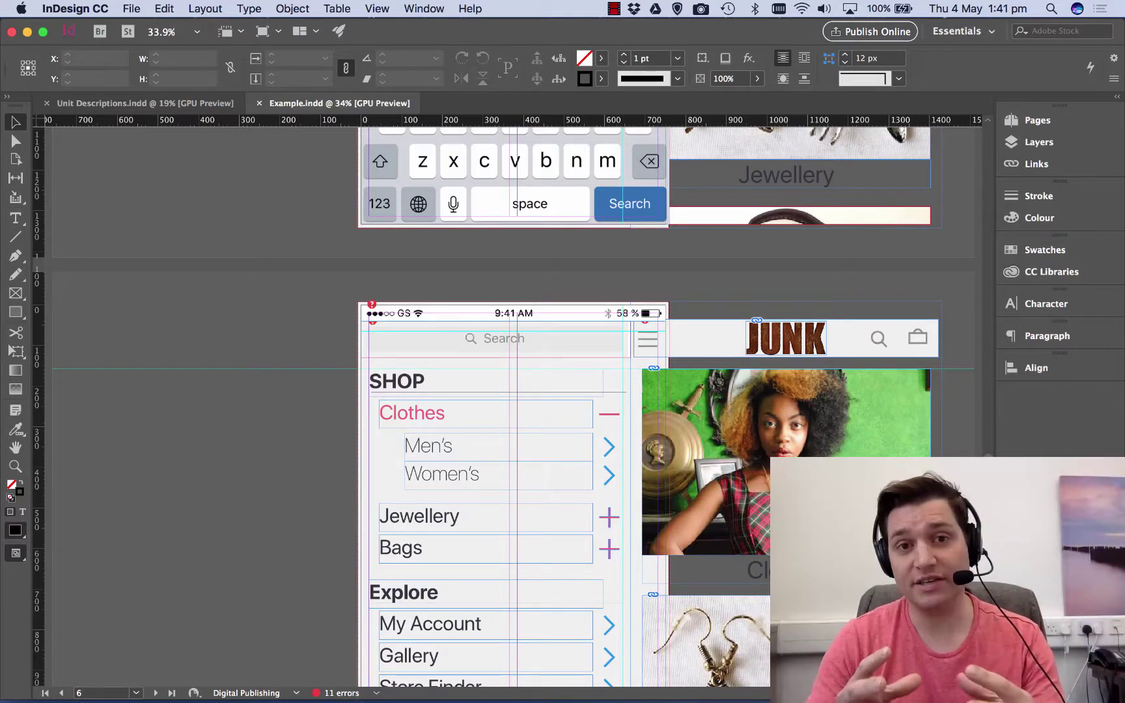
Export the mock-up to the Desktop as EPUB (Fixed Layout) and open its export options
{"action": "scroll", "coordinate": [592, 379], "scroll_direction": "up", "scroll_amount": 15}
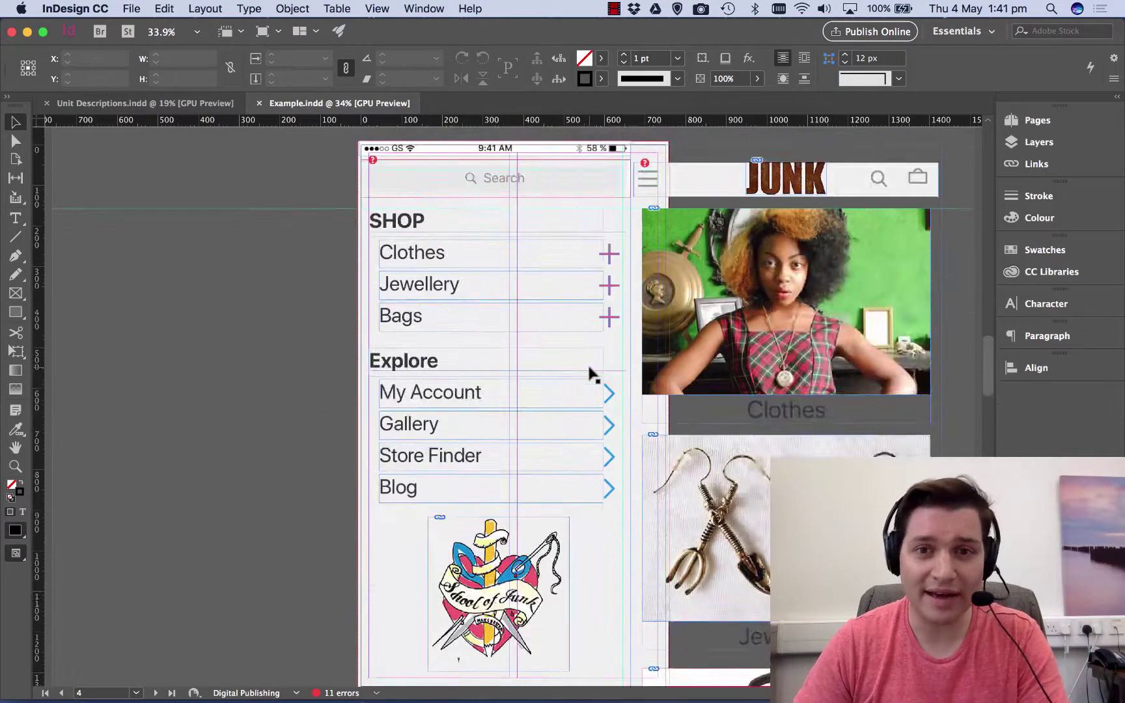
{"action": "scroll", "coordinate": [592, 379], "scroll_direction": "down", "scroll_amount": 15}
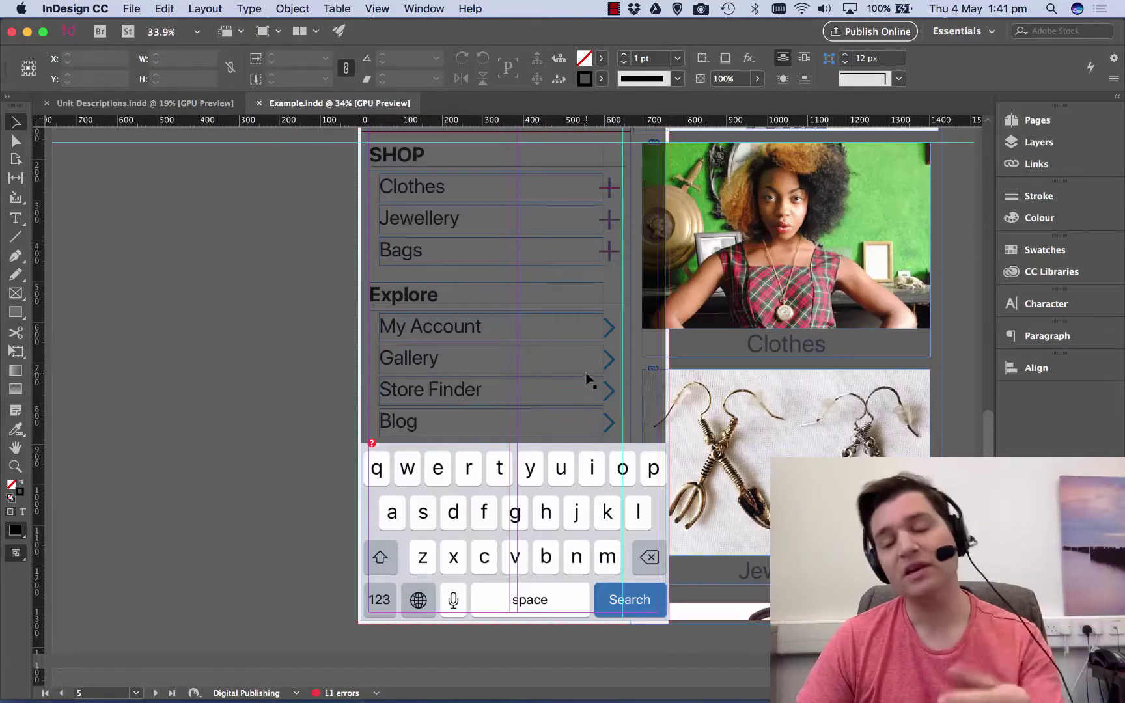
{"action": "scroll", "coordinate": [572, 374], "scroll_direction": "down", "scroll_amount": 10}
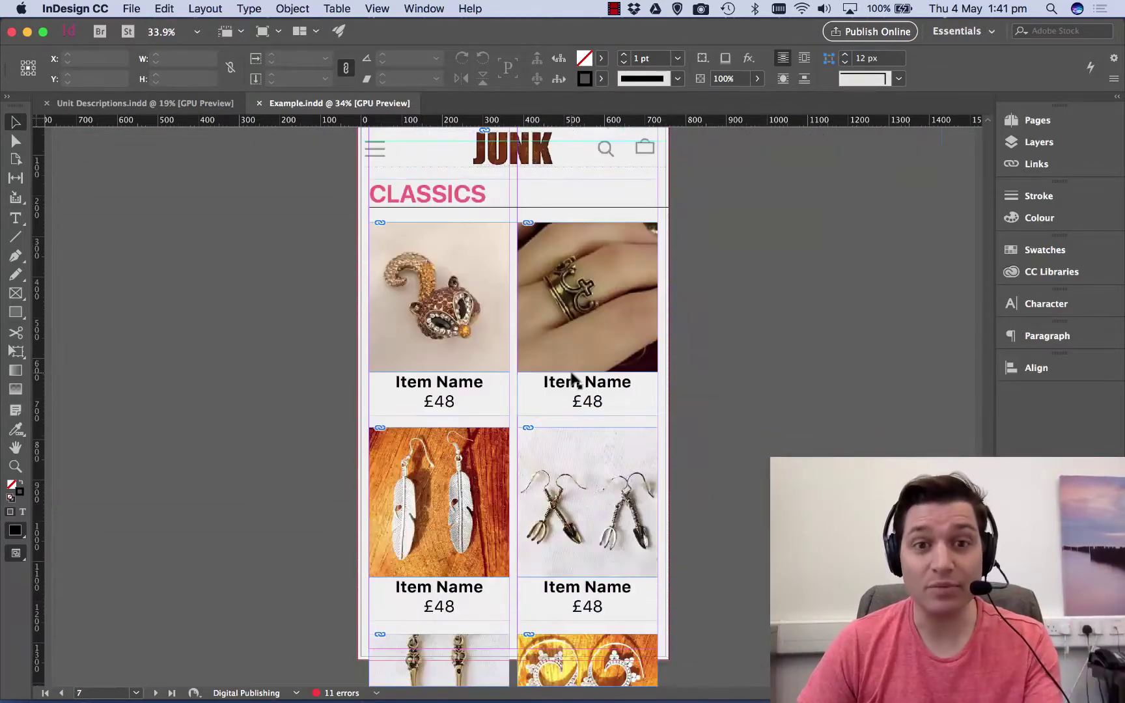
{"action": "scroll", "coordinate": [566, 373], "scroll_direction": "down", "scroll_amount": 3}
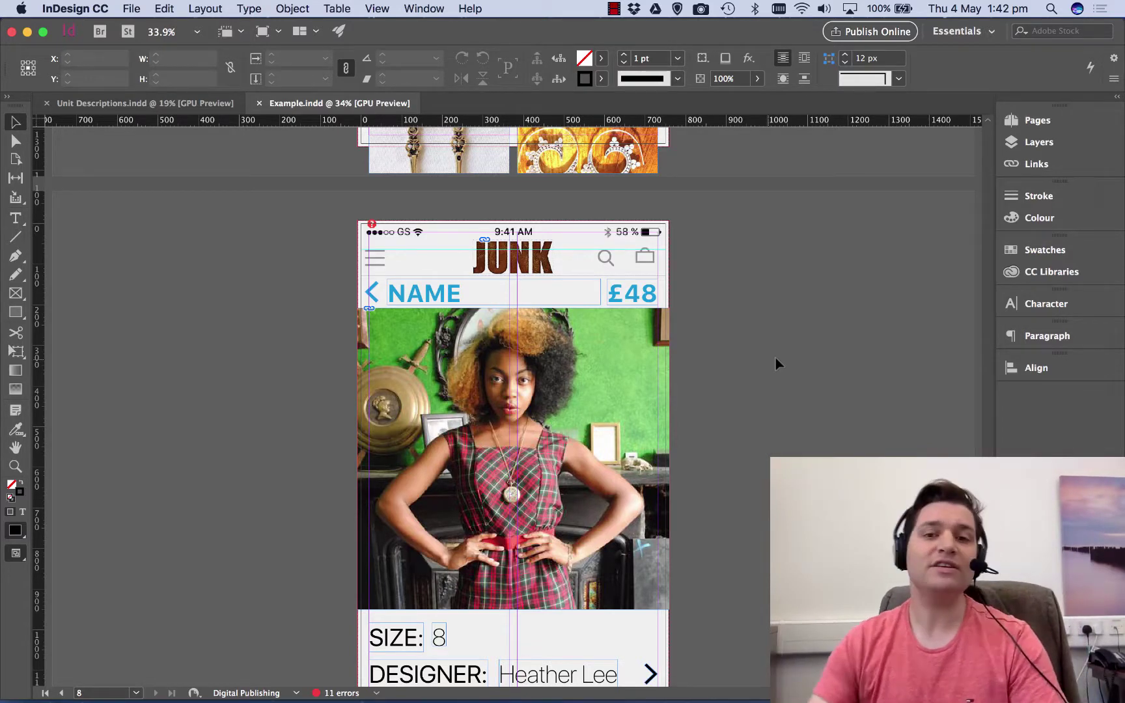
{"action": "left_click", "coordinate": [132, 8]}
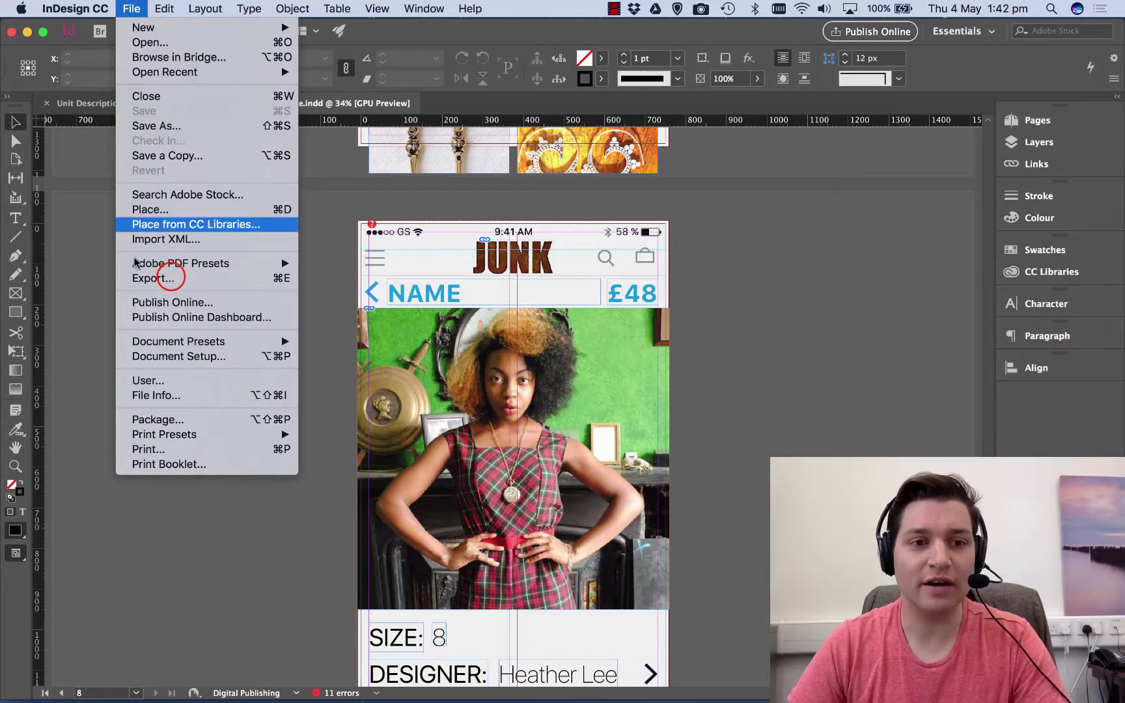
{"action": "left_click", "coordinate": [148, 276]}
{"action": "left_click", "coordinate": [329, 206]}
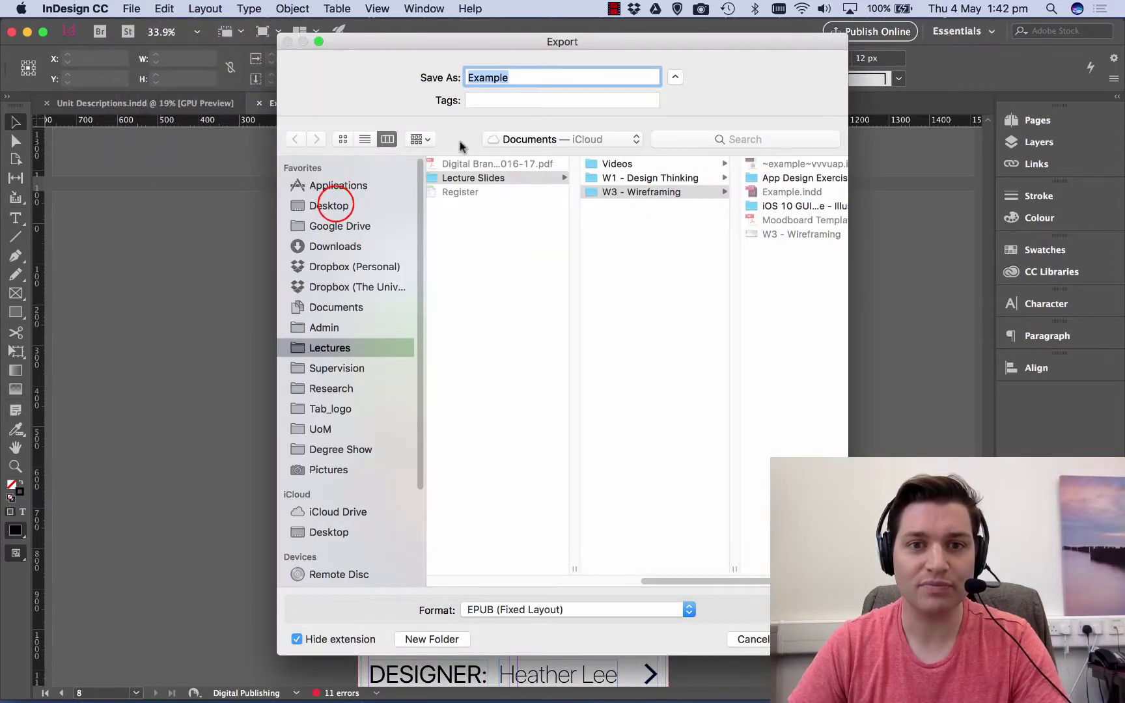
{"action": "left_click", "coordinate": [554, 610]}
{"action": "left_click", "coordinate": [601, 612]}
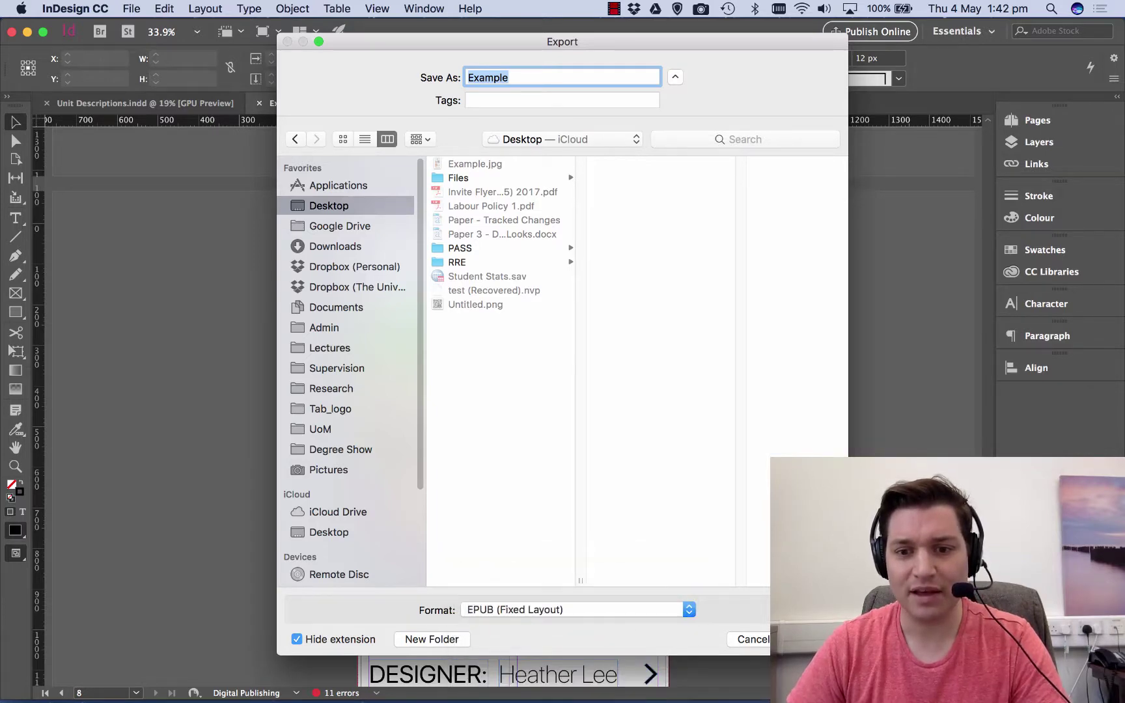
{"action": "left_click", "coordinate": [804, 640]}
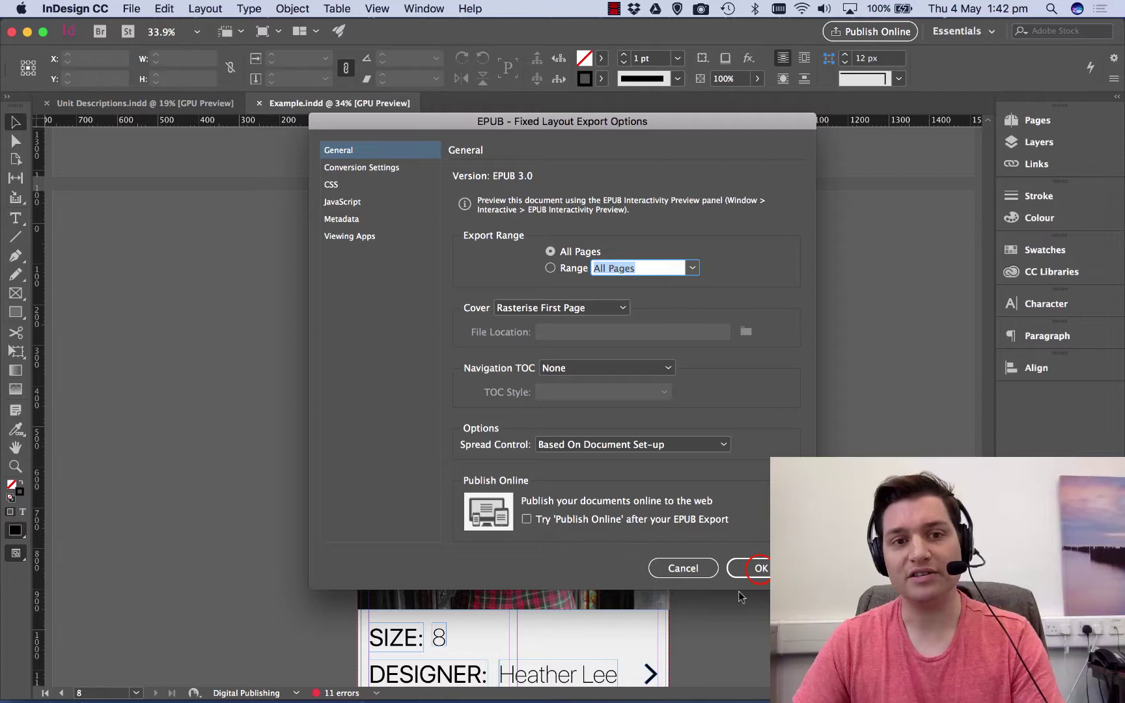
Accept the EPUB 3.0 fixed-layout options, review the 13 missing resources, and dismiss the warning
{"action": "left_click", "coordinate": [760, 568]}
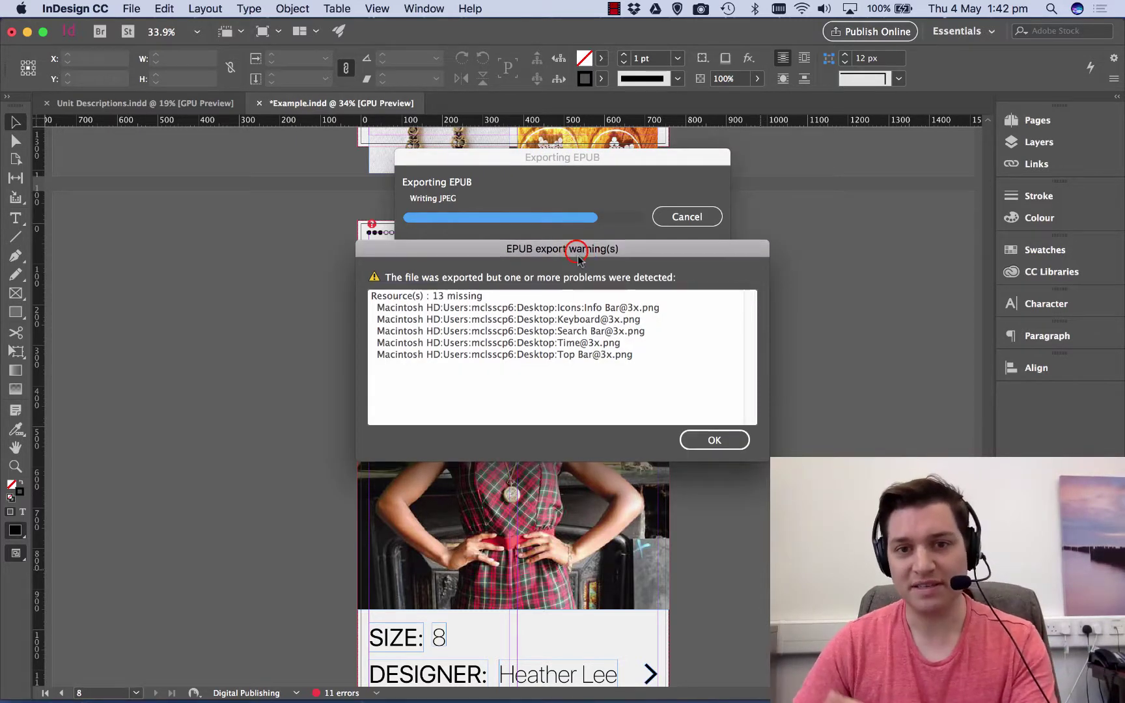
{"action": "left_click_drag", "start_coordinate": [577, 255], "coordinate": [585, 275]}
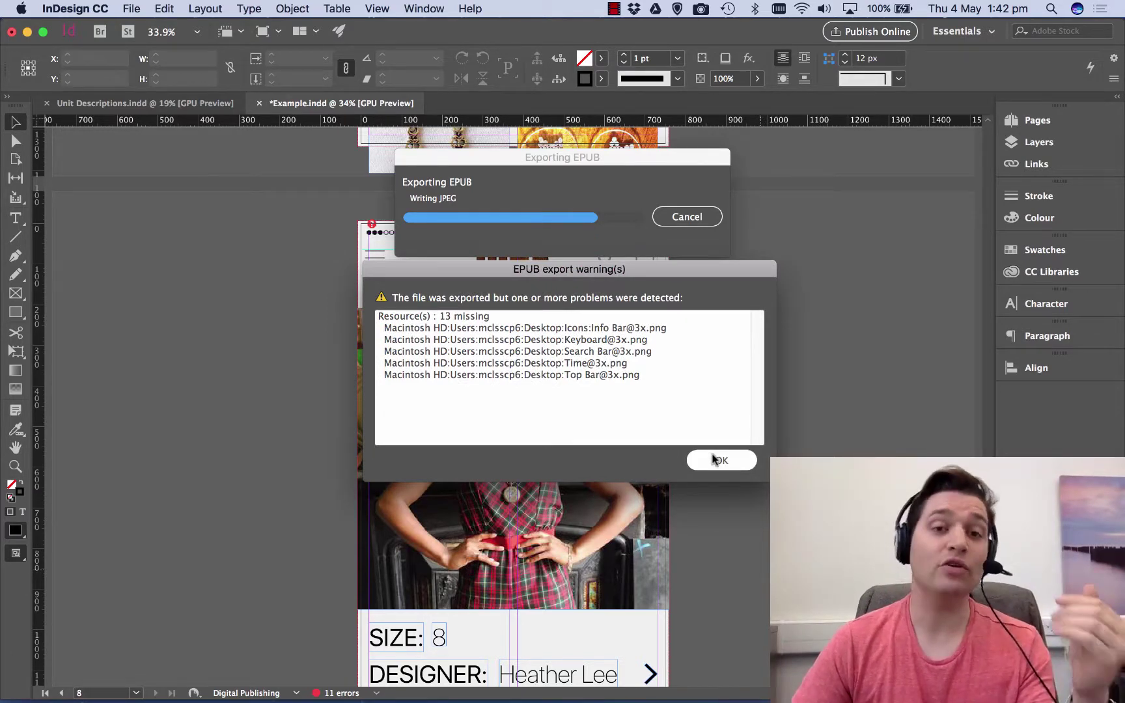
{"action": "left_click", "coordinate": [652, 379]}
{"action": "left_click_drag", "start_coordinate": [651, 379], "coordinate": [446, 331]}
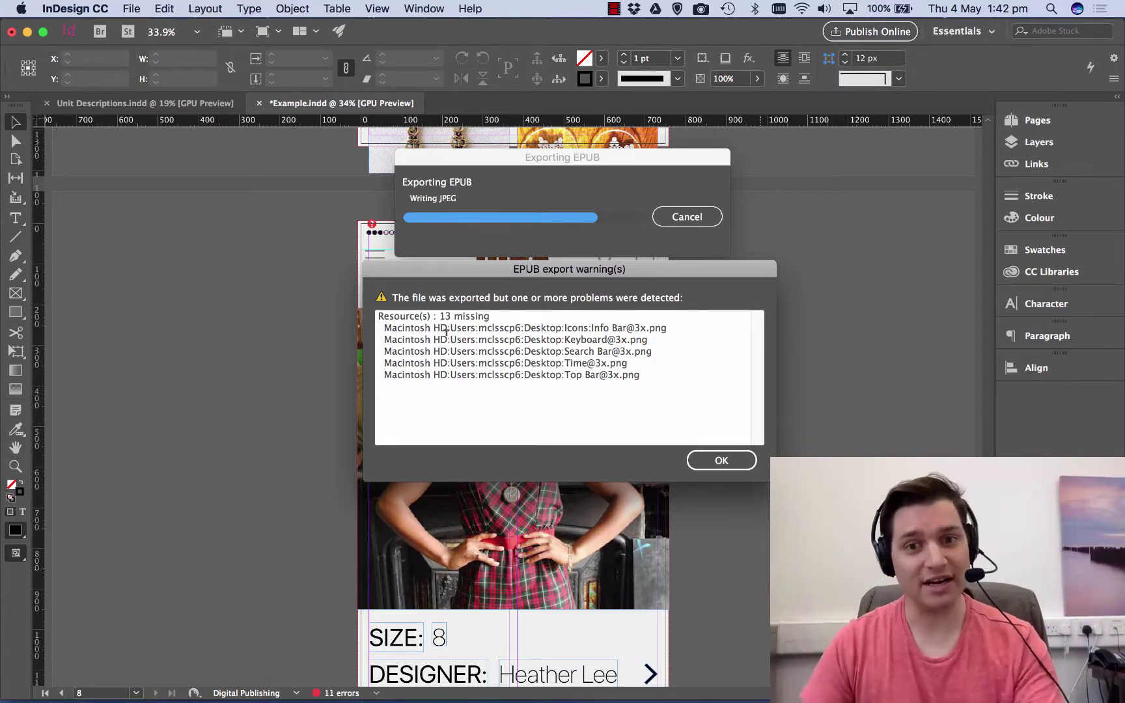
{"action": "left_click", "coordinate": [720, 459]}
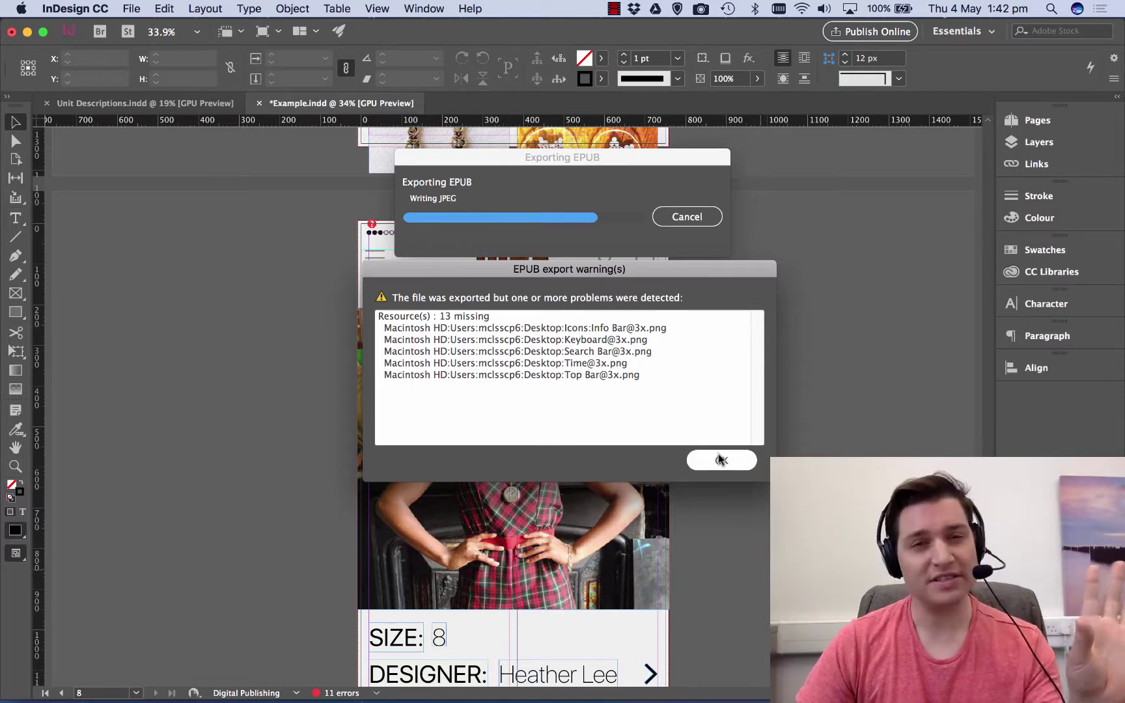
{"action": "left_click", "coordinate": [720, 460]}
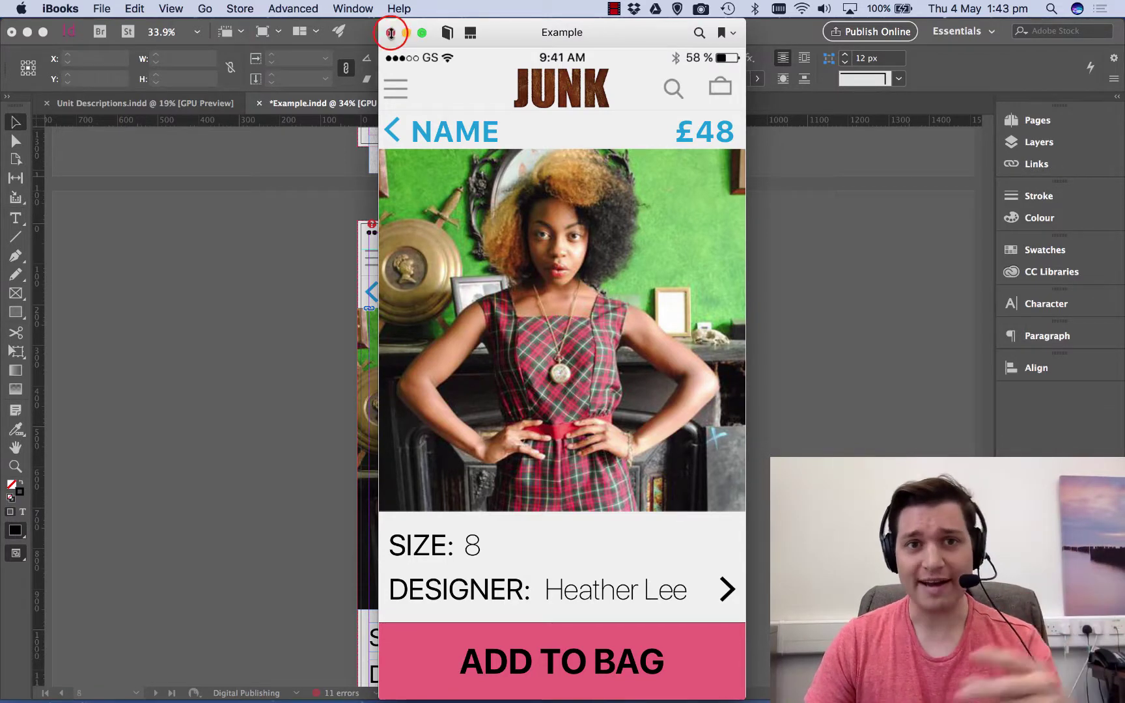
Close the Example book preview in iBooks, hide iBooks, and hide InDesign to reveal the desktop
{"action": "left_click", "coordinate": [389, 33]}
{"action": "left_click", "coordinate": [59, 43]}
{"action": "left_click", "coordinate": [370, 167]}
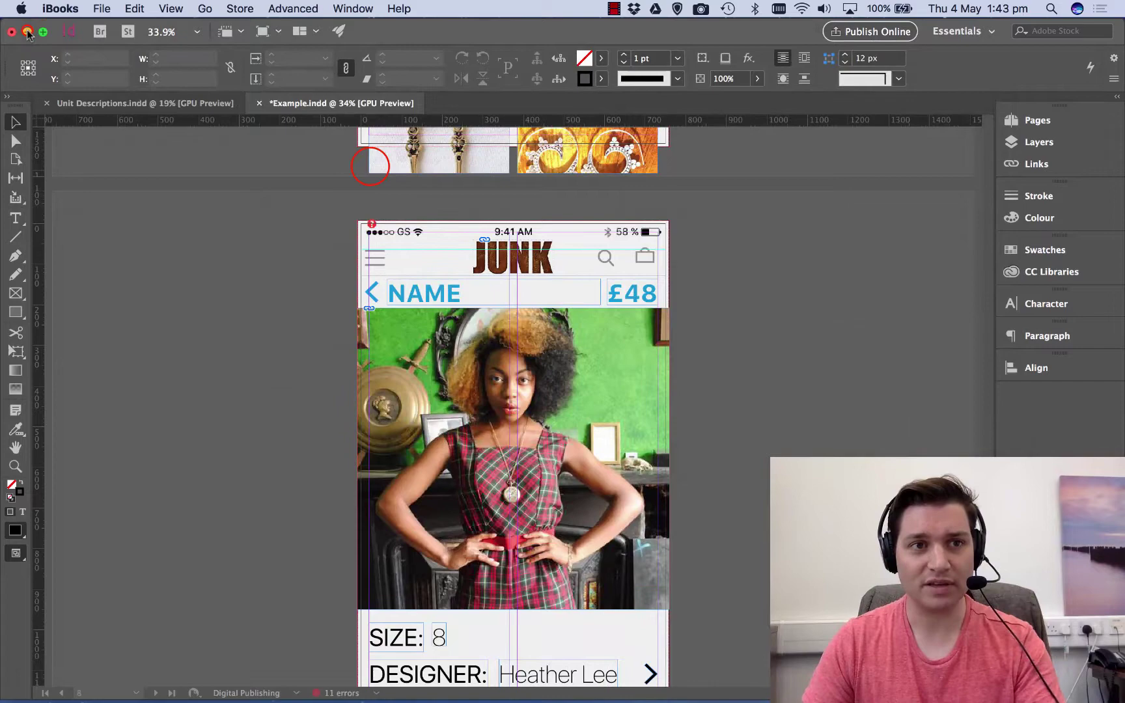
Minimise InDesign and open The University of Manchester folder from the Dropbox menu
{"action": "key", "text": "super+m"}
{"action": "left_click", "coordinate": [1038, 278]}
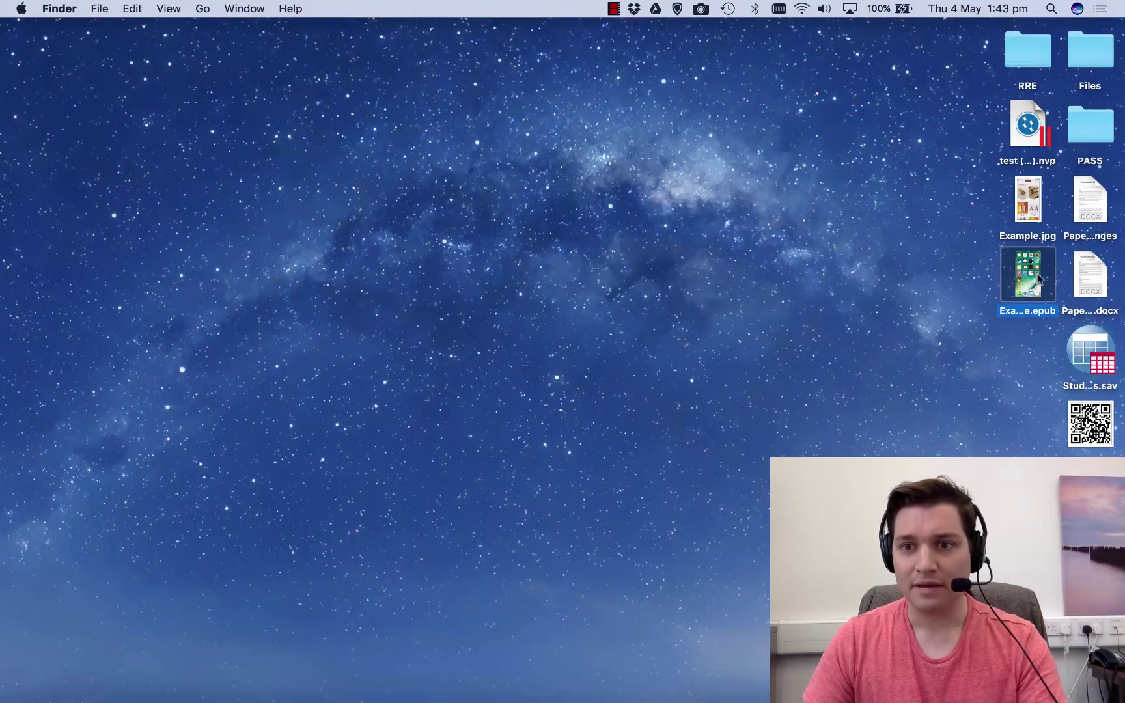
{"action": "left_click", "coordinate": [770, 143]}
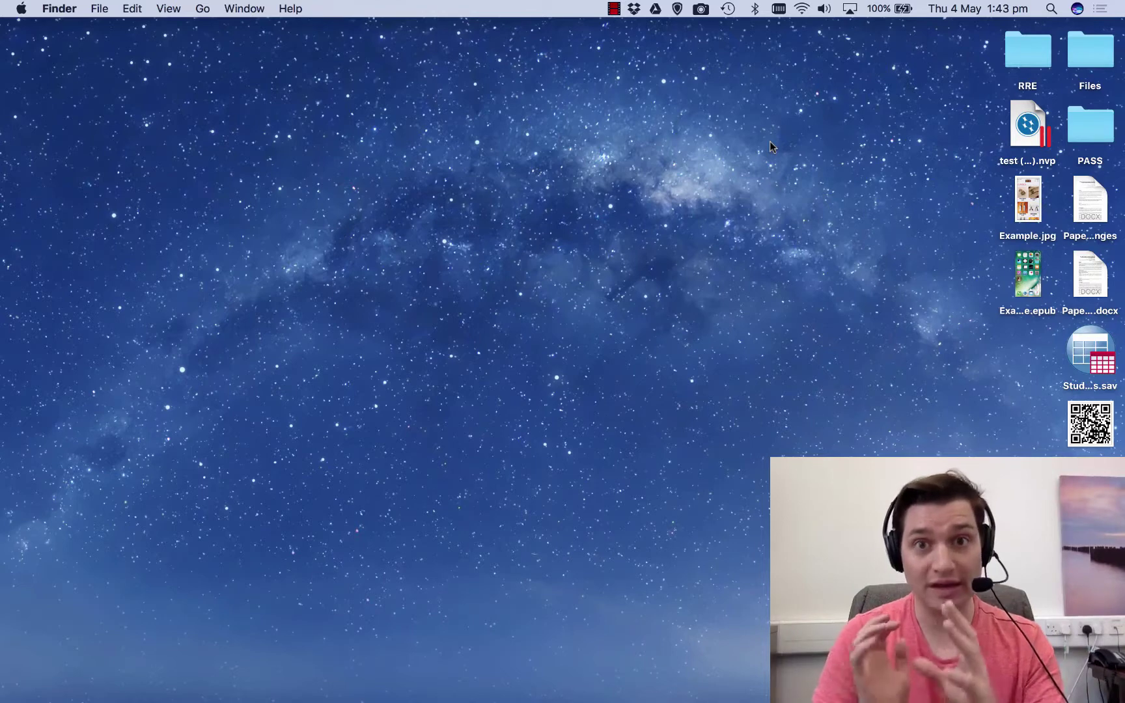
{"action": "left_click", "coordinate": [635, 9]}
{"action": "left_click", "coordinate": [510, 46]}
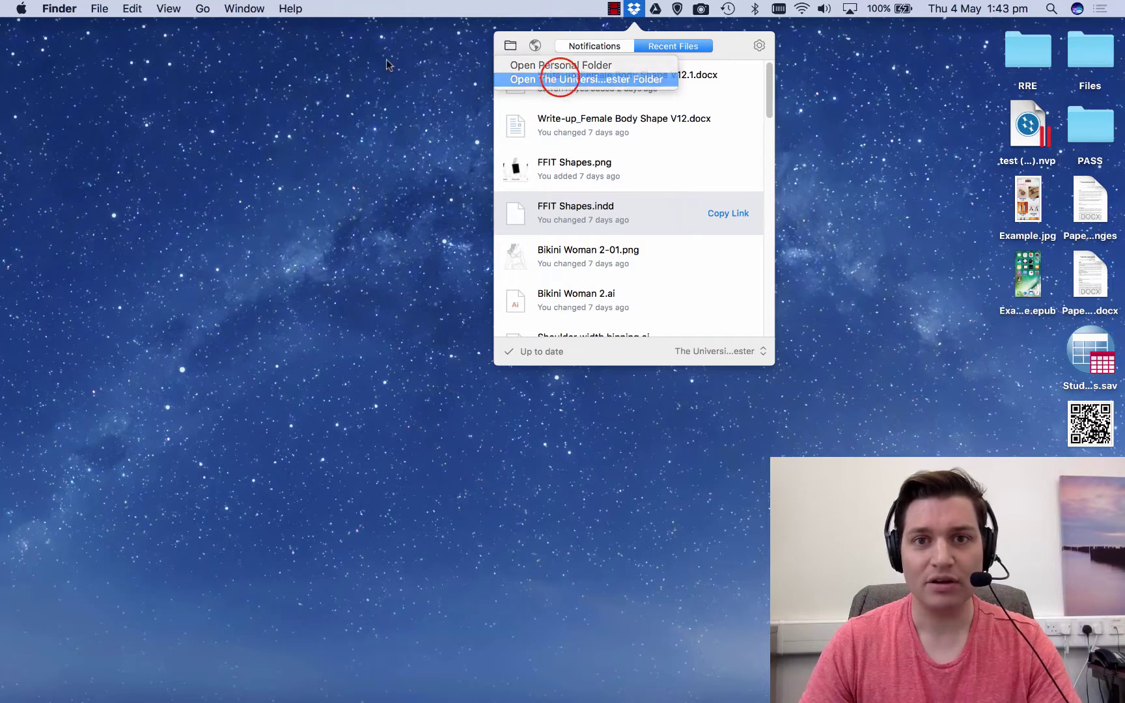
{"action": "left_click", "coordinate": [560, 79]}
Move Example.epub from the desktop into the university Dropbox folder, confirming the move out of iCloud Drive
{"action": "left_click_drag", "start_coordinate": [444, 137], "coordinate": [586, 114]}
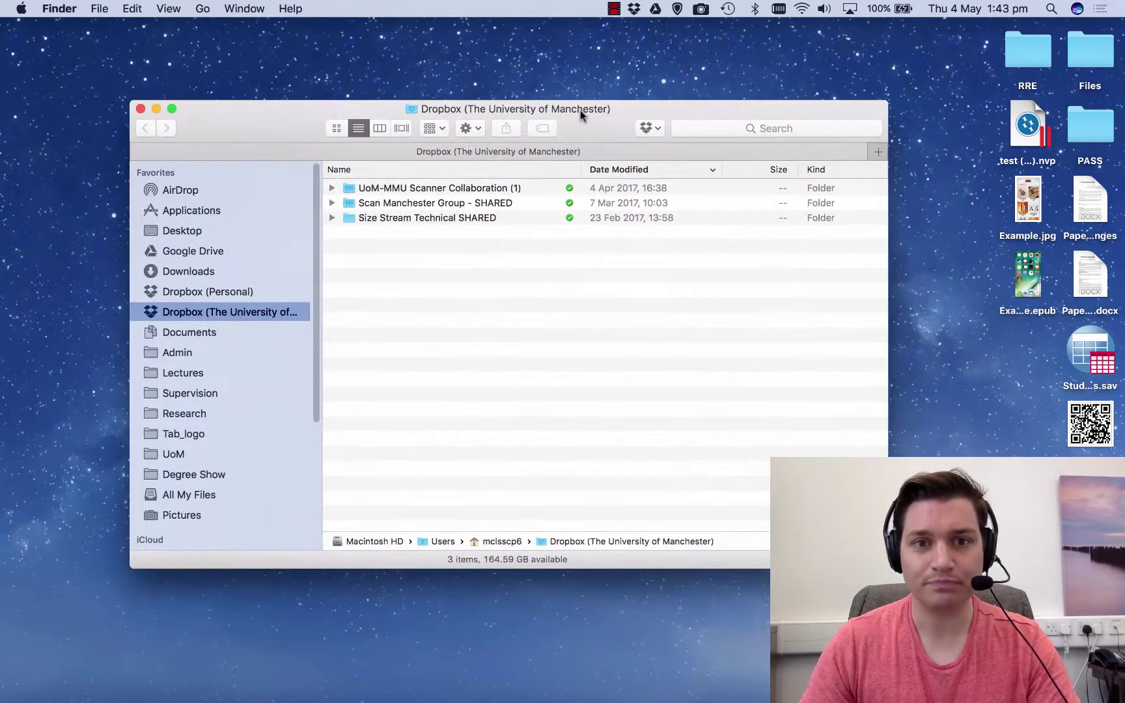
{"action": "left_click", "coordinate": [1032, 265]}
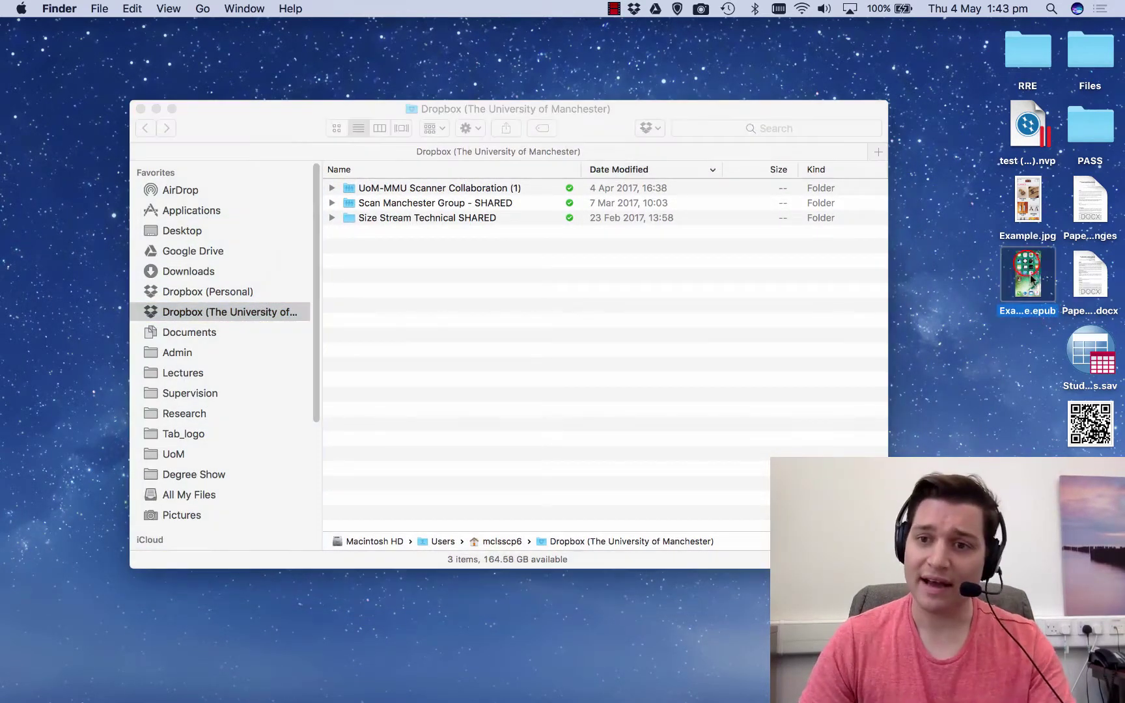
{"action": "left_click_drag", "start_coordinate": [1035, 267], "coordinate": [447, 277]}
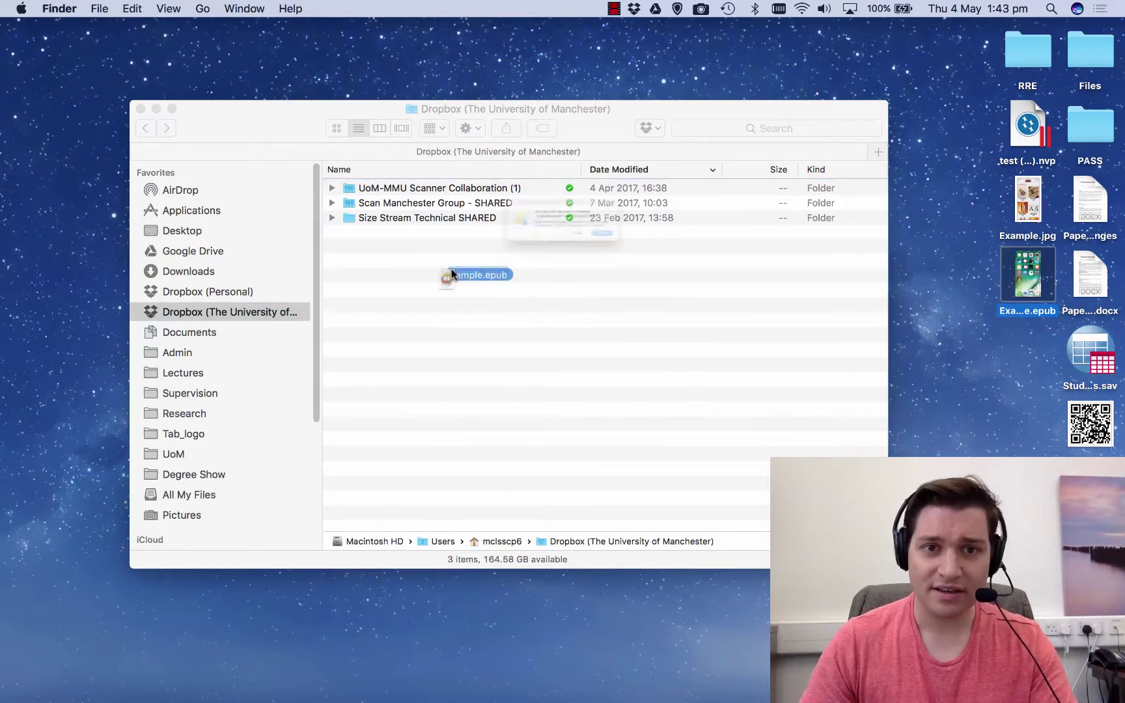
{"action": "left_click", "coordinate": [671, 259]}
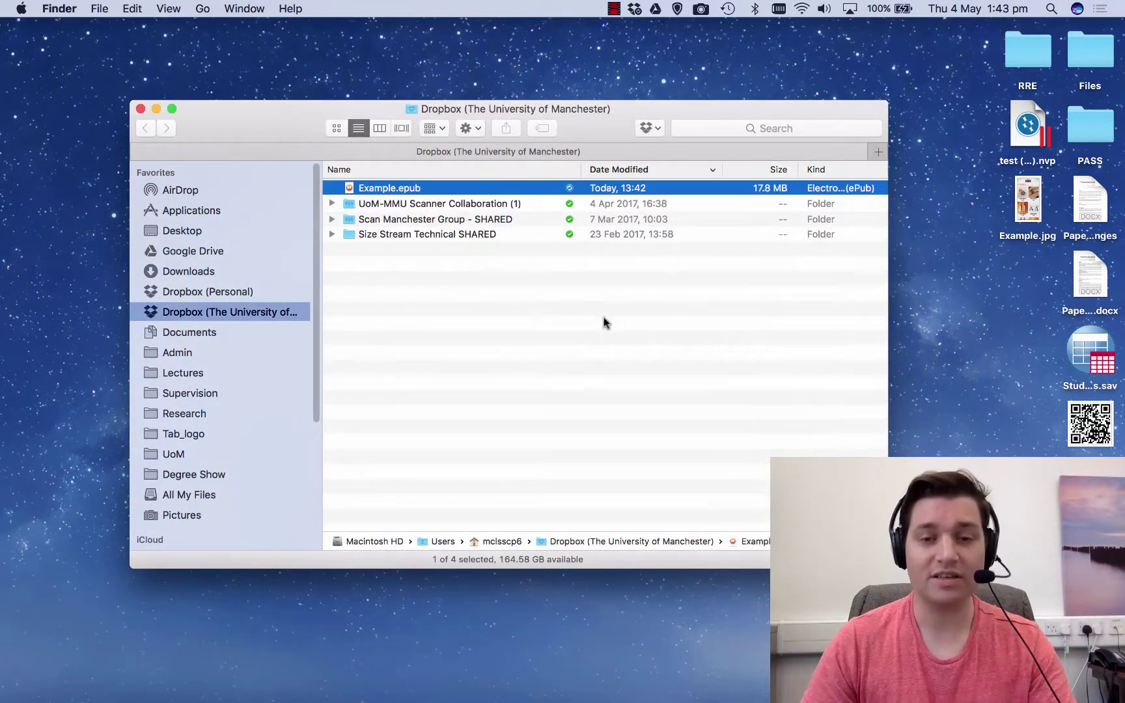
{"action": "left_click", "coordinate": [603, 319]}
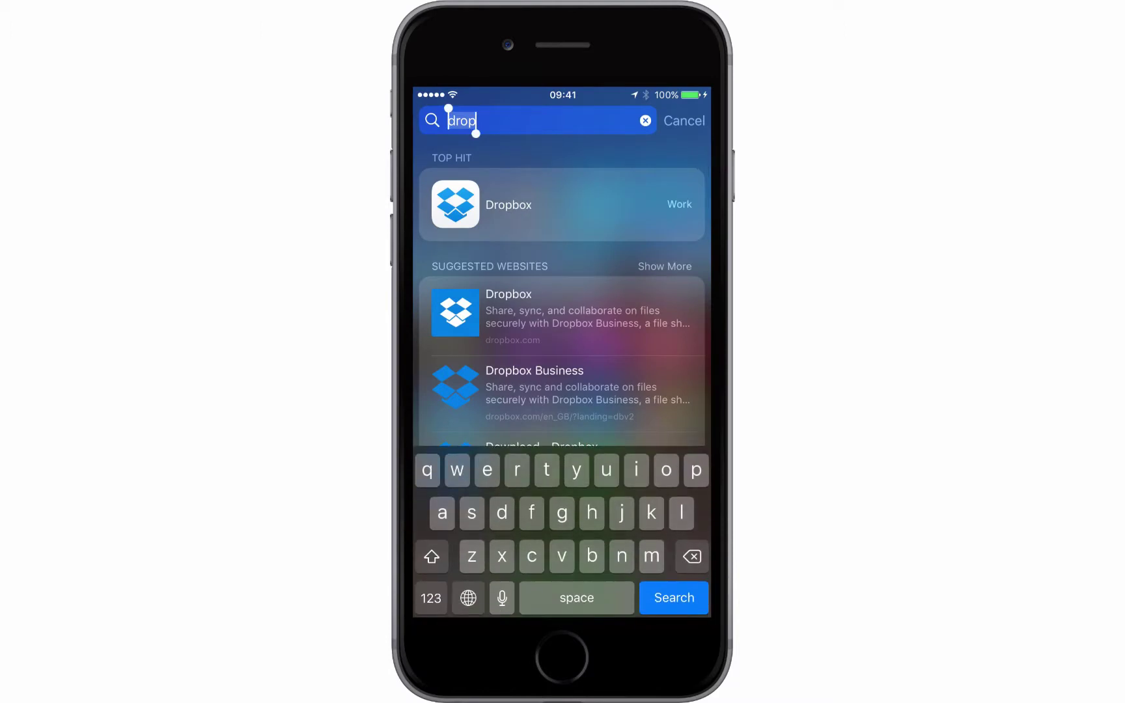
Launch Dropbox on the iPhone and show The University of Manchester recents, with Example.epub listed
{"action": "left_click", "coordinate": [456, 204]}
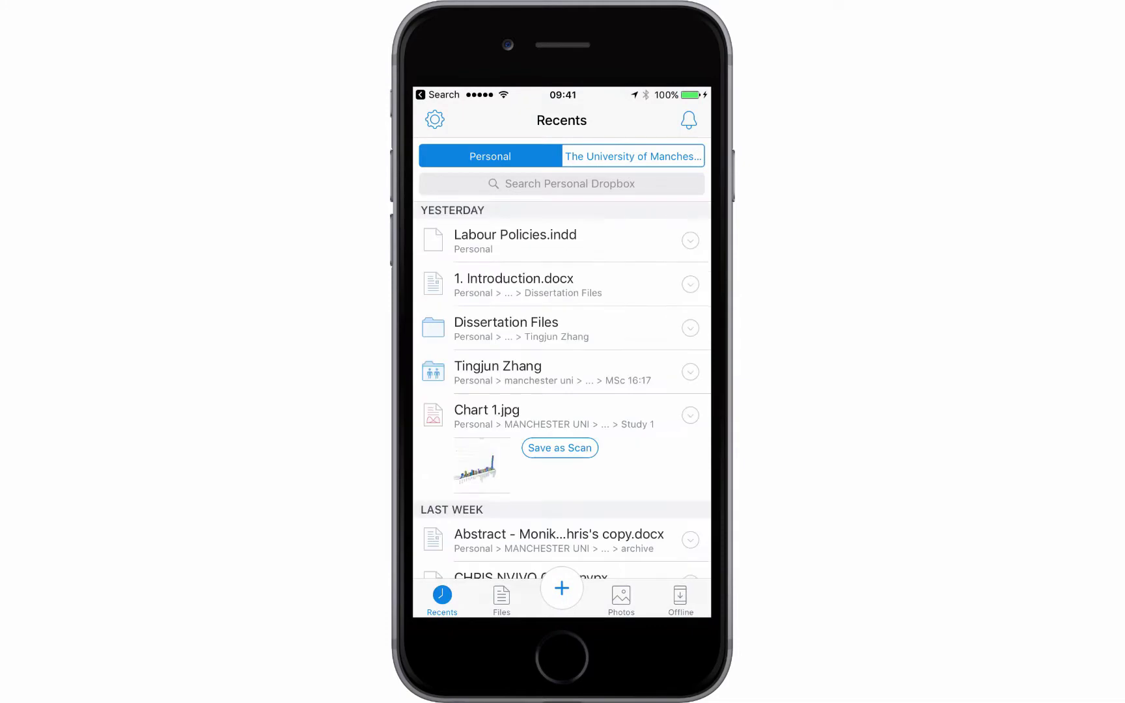
{"action": "left_click", "coordinate": [633, 156]}
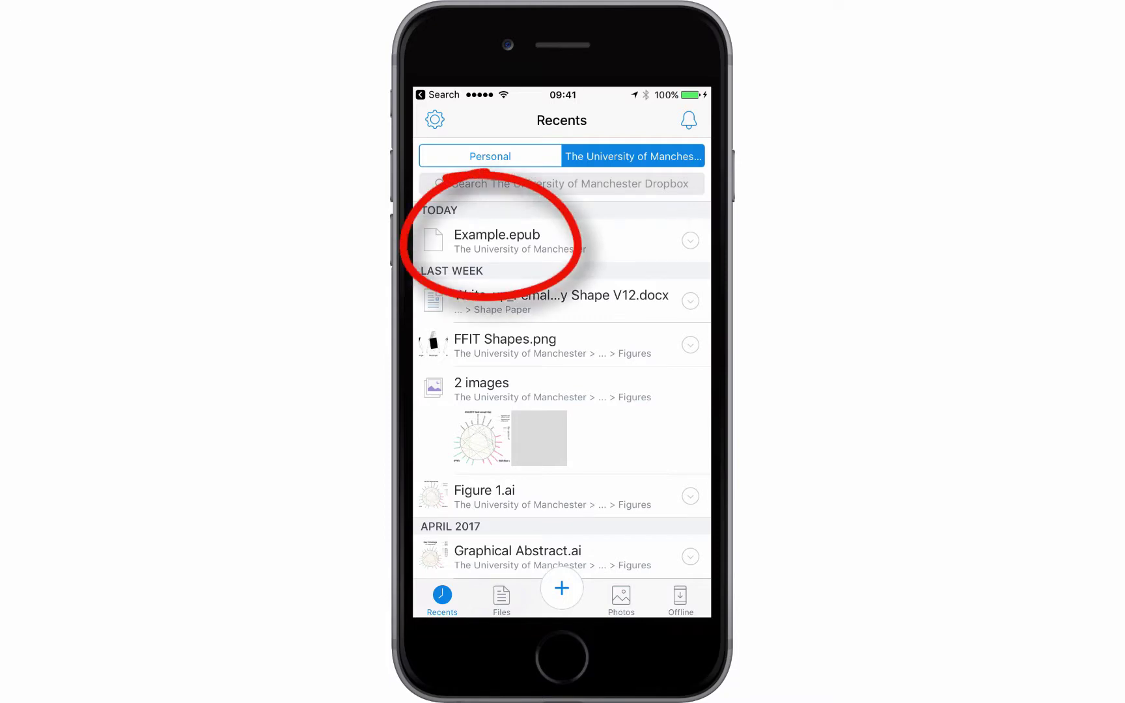
Open Example.epub in Dropbox and choose Export from its more-actions menu
{"action": "left_click", "coordinate": [465, 241]}
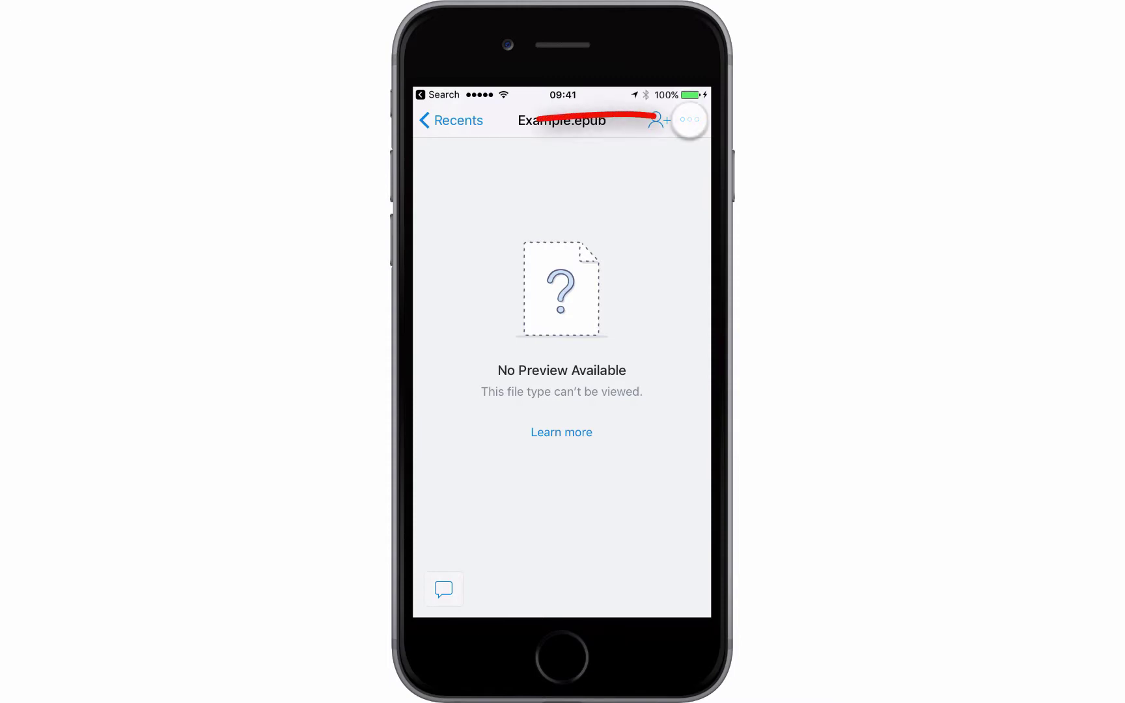
{"action": "left_click", "coordinate": [689, 120]}
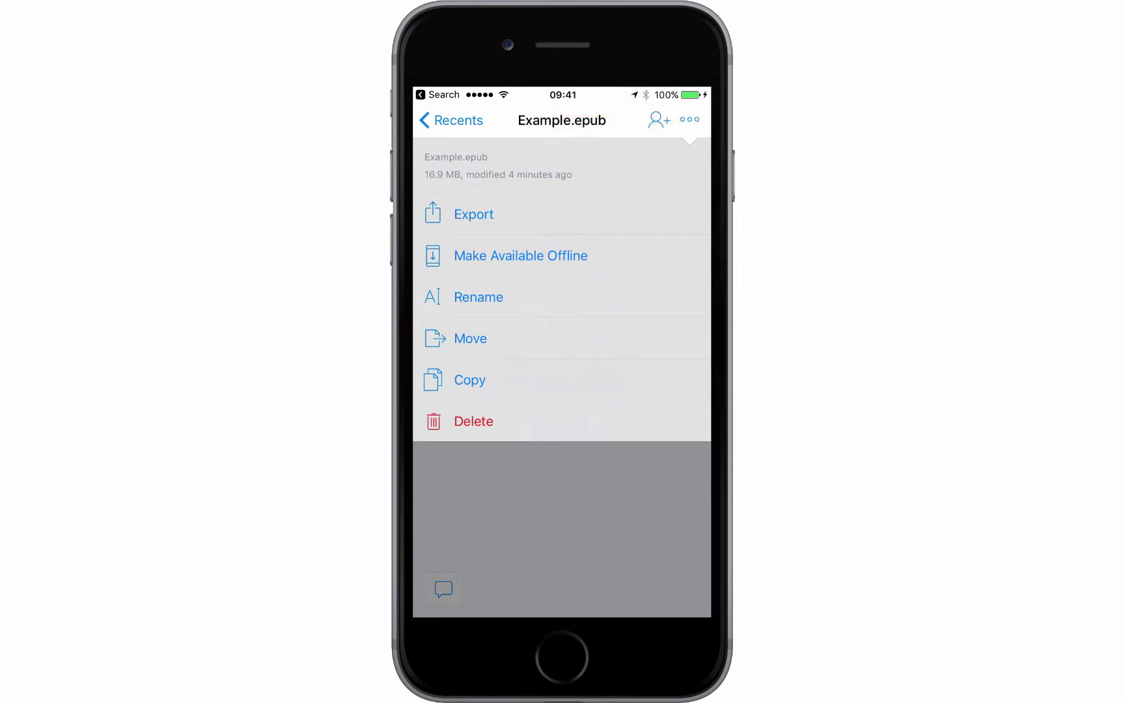
{"action": "left_click", "coordinate": [476, 215]}
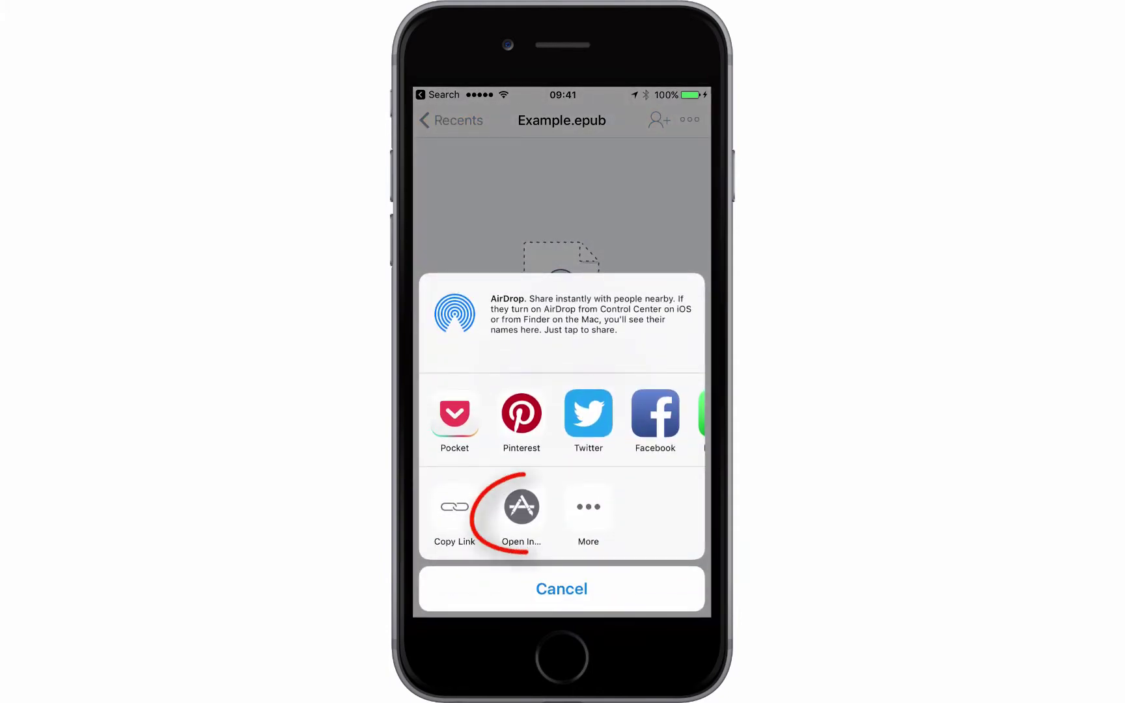
Bring up the Open In... app list and scroll through it to find Copy to iBooks
{"action": "left_click", "coordinate": [522, 506]}
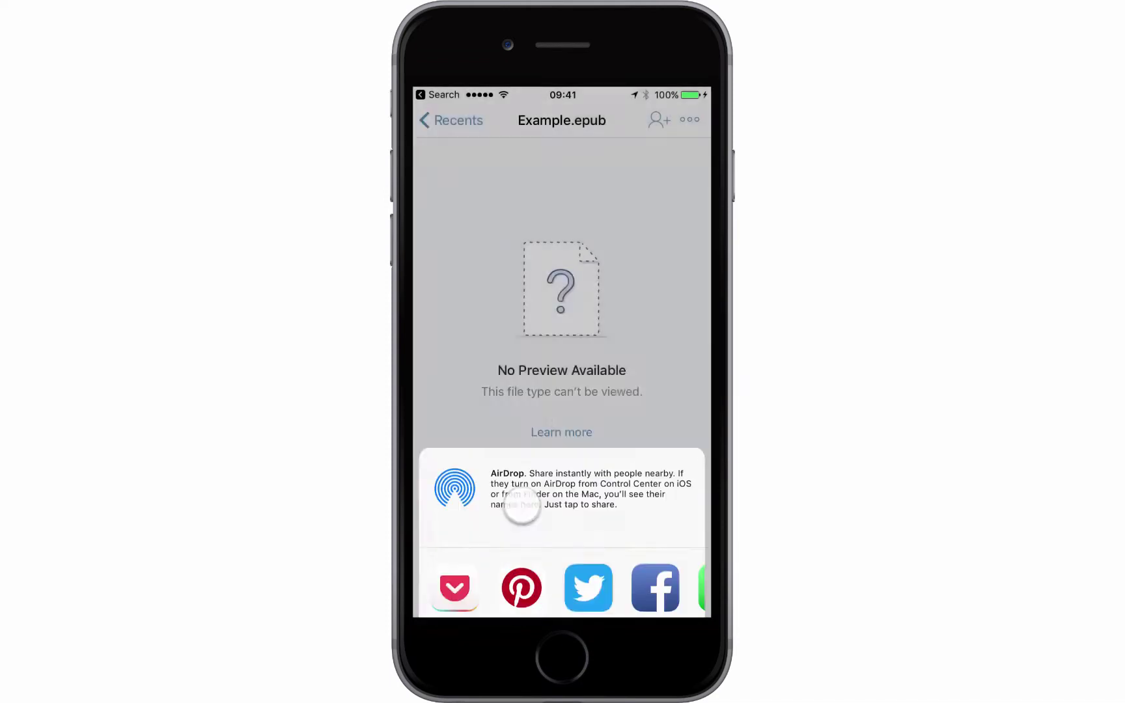
{"action": "scroll", "coordinate": [562, 392], "scroll_direction": "right", "scroll_amount": 3}
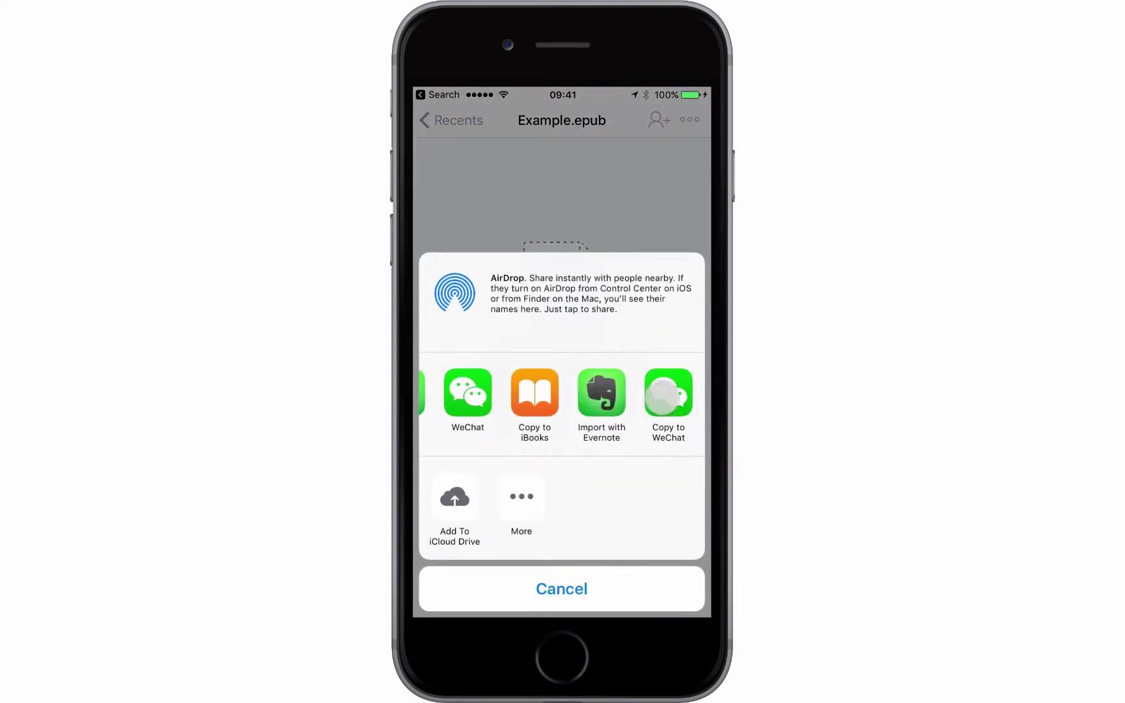
{"action": "scroll", "coordinate": [562, 393], "scroll_direction": "left", "scroll_amount": 3}
{"action": "scroll", "coordinate": [562, 393], "scroll_direction": "right", "scroll_amount": 3}
{"action": "scroll", "coordinate": [562, 393], "scroll_direction": "left", "scroll_amount": 2}
{"action": "scroll", "coordinate": [562, 393], "scroll_direction": "left", "scroll_amount": 2}
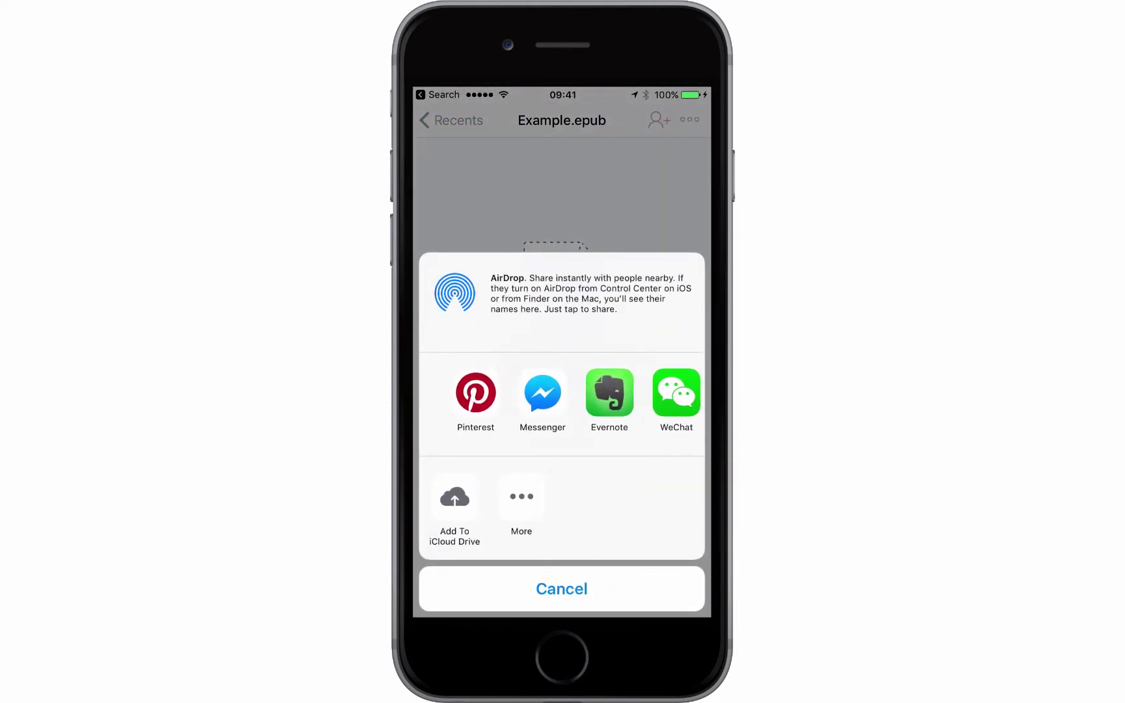
{"action": "scroll", "coordinate": [562, 393], "scroll_direction": "right", "scroll_amount": 4}
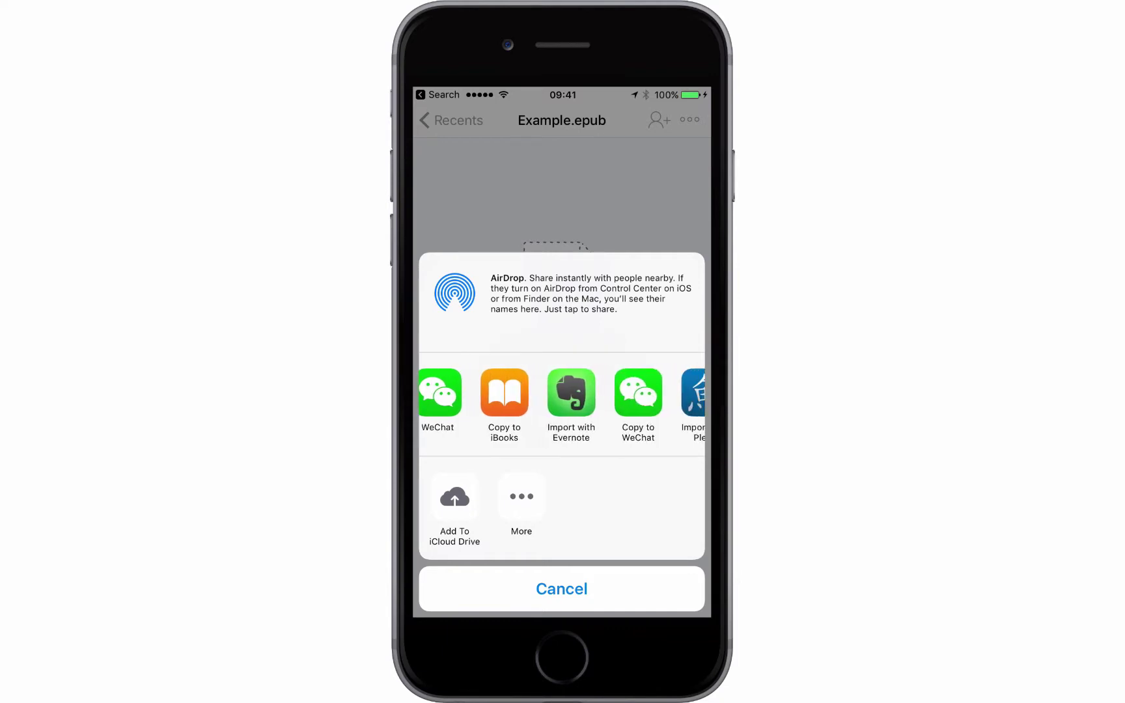
{"action": "scroll", "coordinate": [561, 393], "scroll_direction": "left", "scroll_amount": 2}
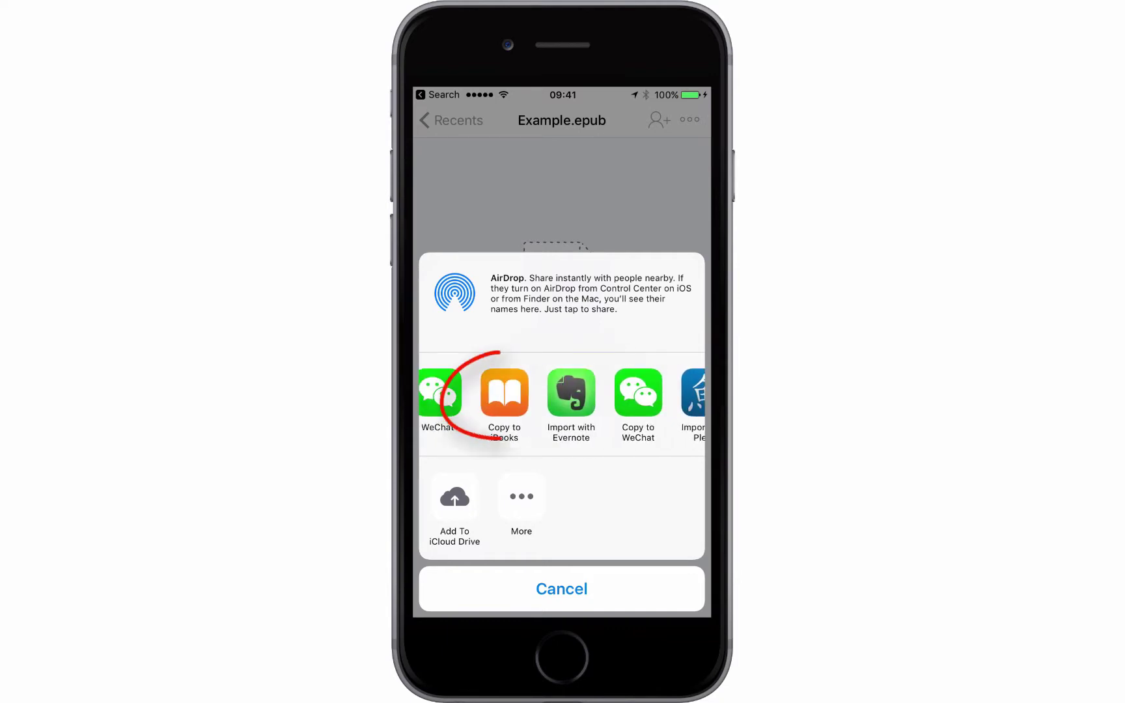
Copy Example.epub from Dropbox into iBooks on the iPhone
{"action": "left_click", "coordinate": [504, 392]}
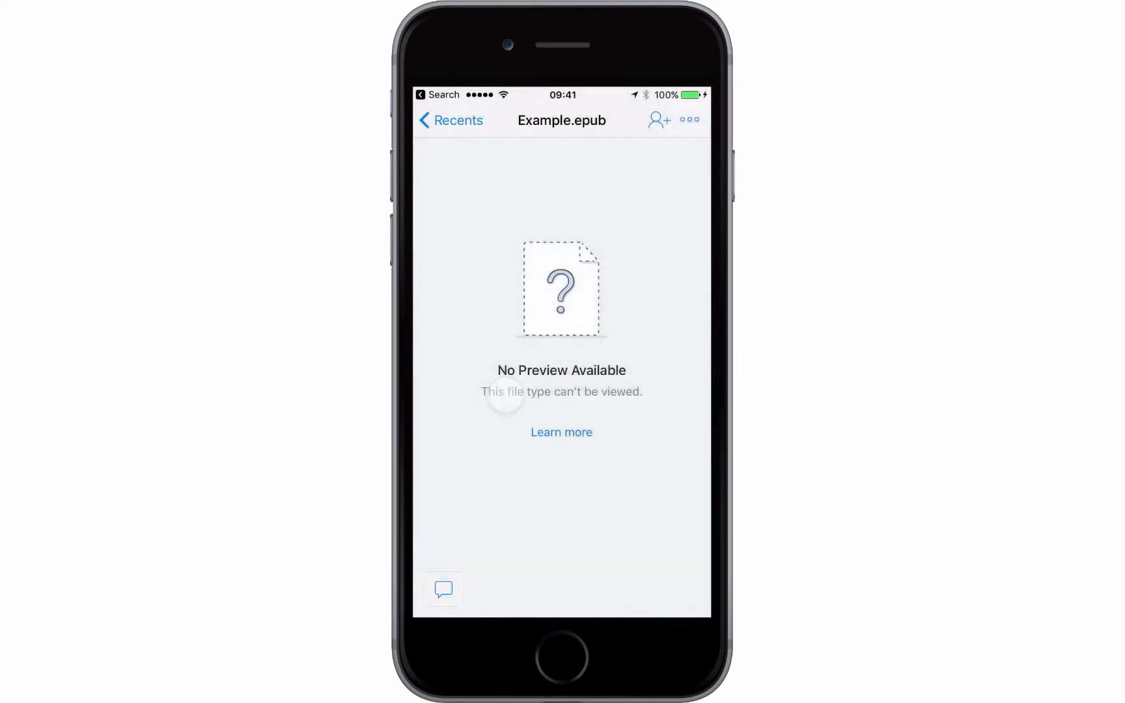